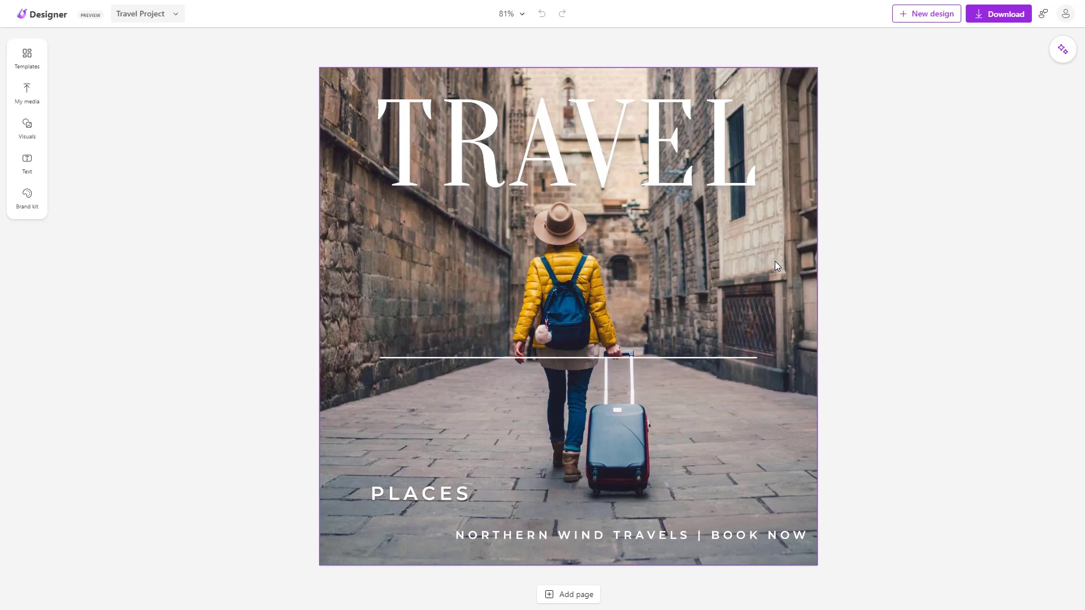
# Open the AI captions and hashtags tool from the design's download options
pyautogui.click(979, 24)
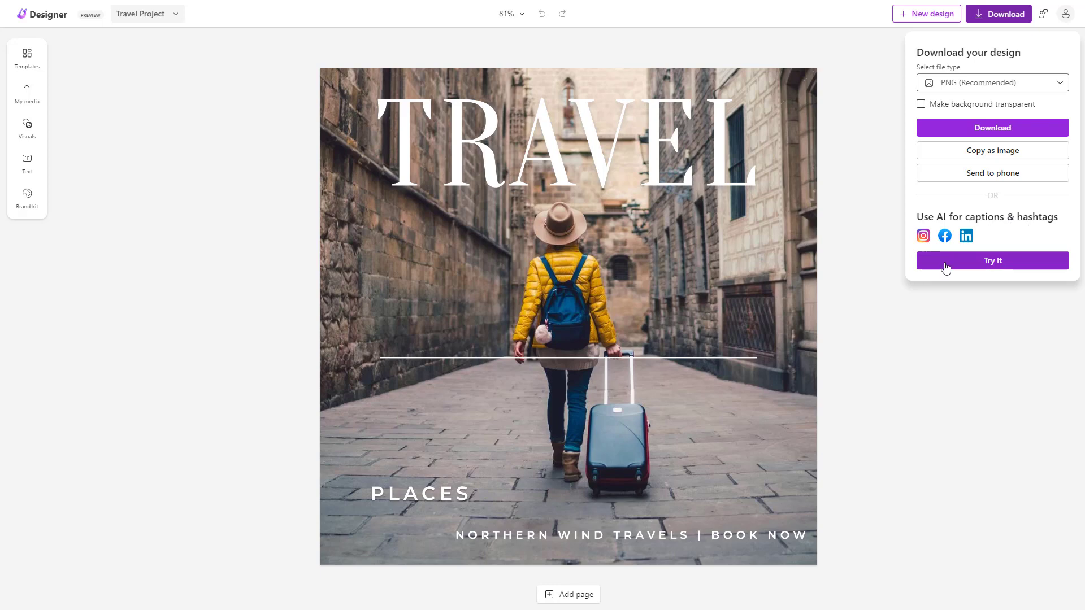
pyautogui.click(985, 263)
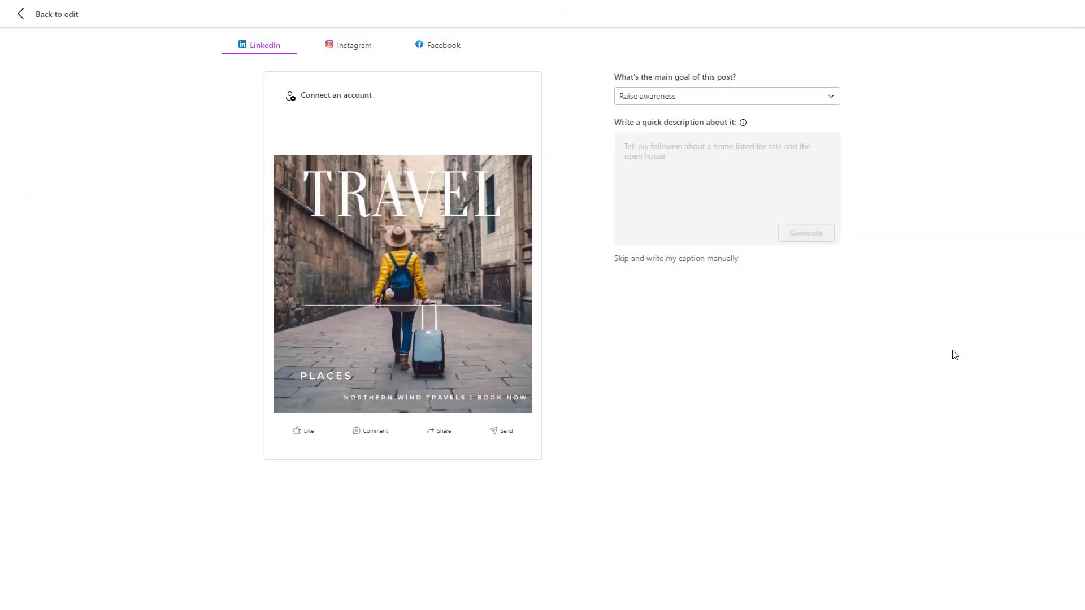
# Compare the post previews for LinkedIn, Instagram and Facebook
pyautogui.click(356, 52)
pyautogui.click(425, 51)
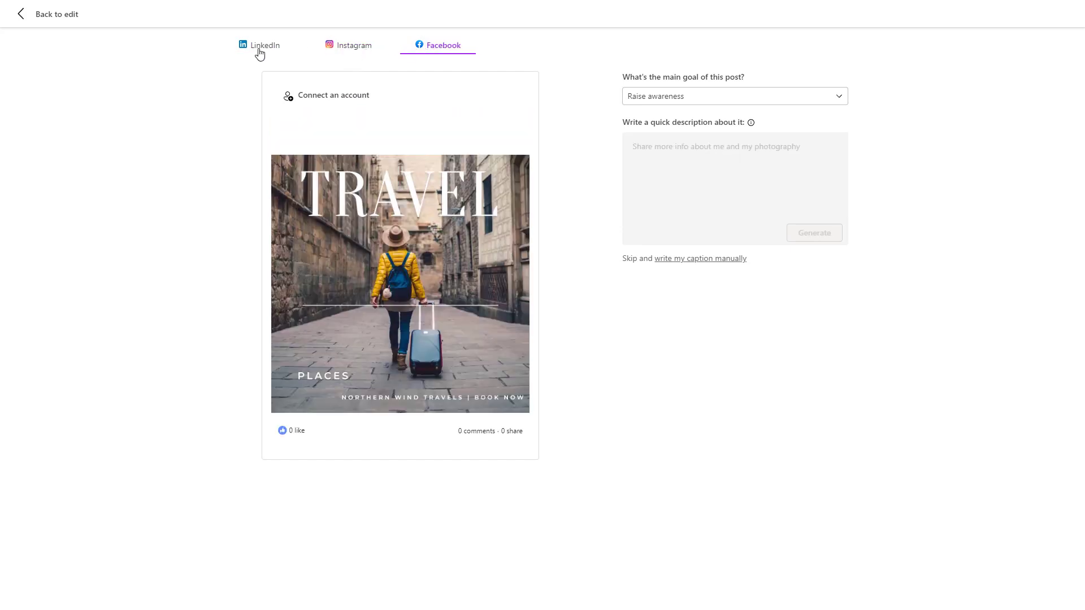
pyautogui.click(258, 52)
pyautogui.click(428, 45)
pyautogui.click(340, 49)
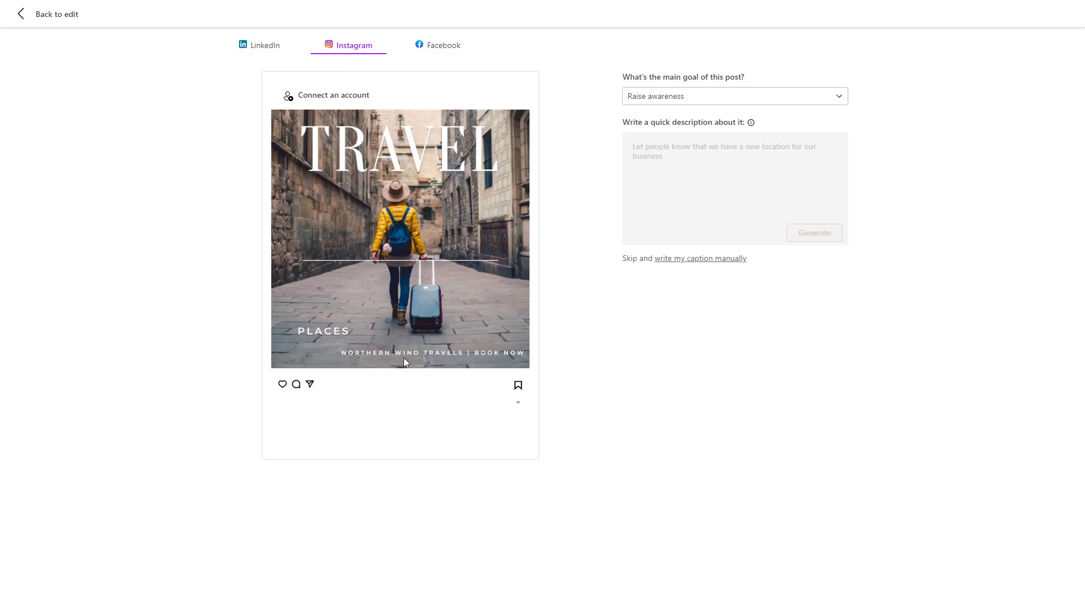
pyautogui.click(442, 49)
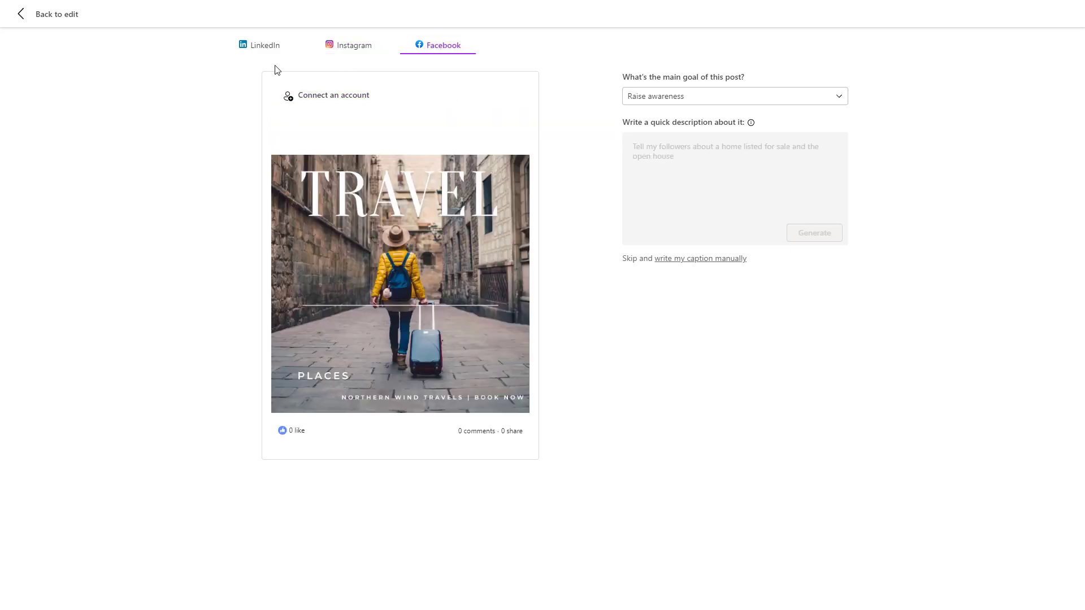
pyautogui.click(266, 45)
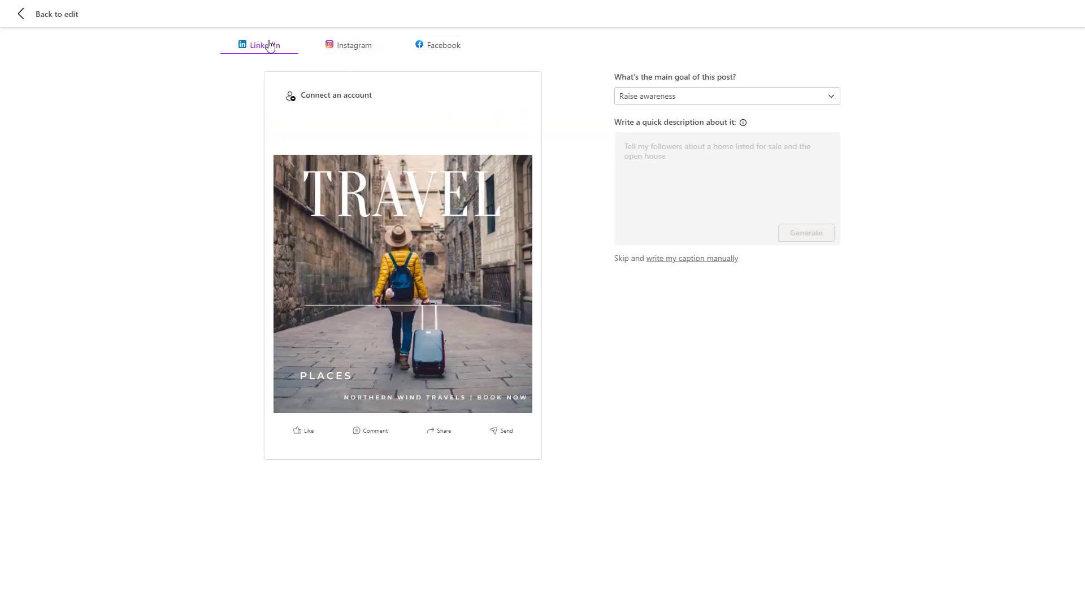
# Switch to the Instagram post and set the post's main goal to Increase sales or bookings
pyautogui.click(341, 50)
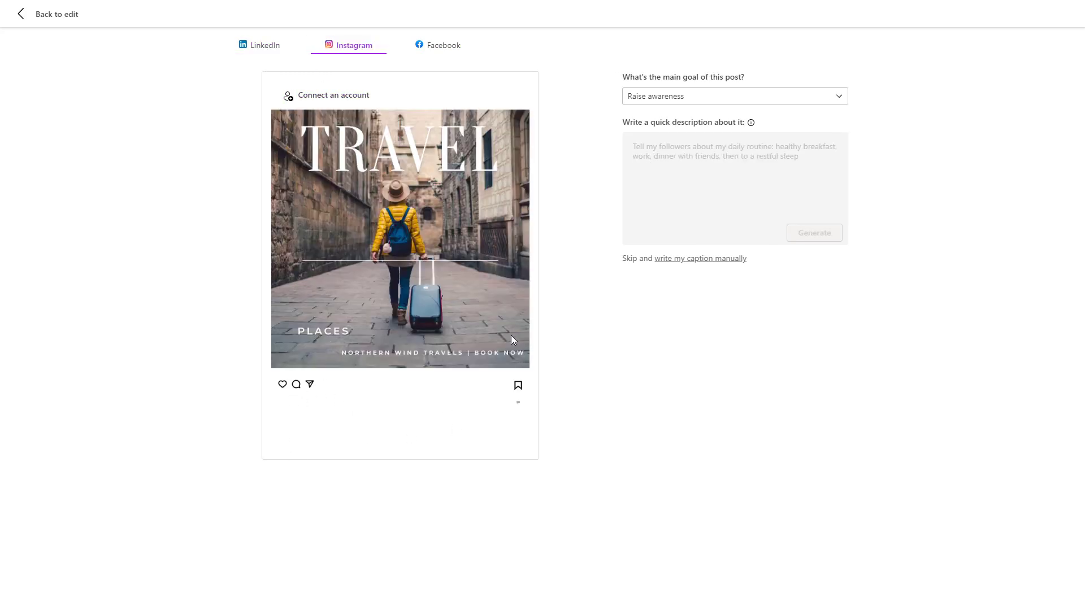
pyautogui.click(699, 112)
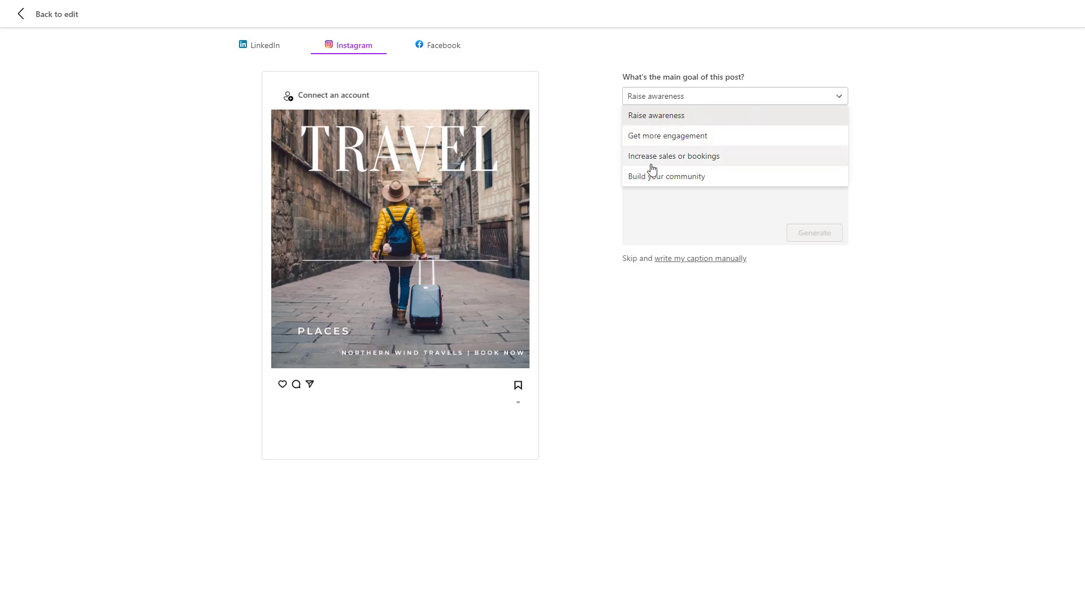
pyautogui.click(681, 162)
# Describe the post as "We are a travel agency and we provide various holiday packages for solo travelers and we want to market it."
pyautogui.click(759, 174)
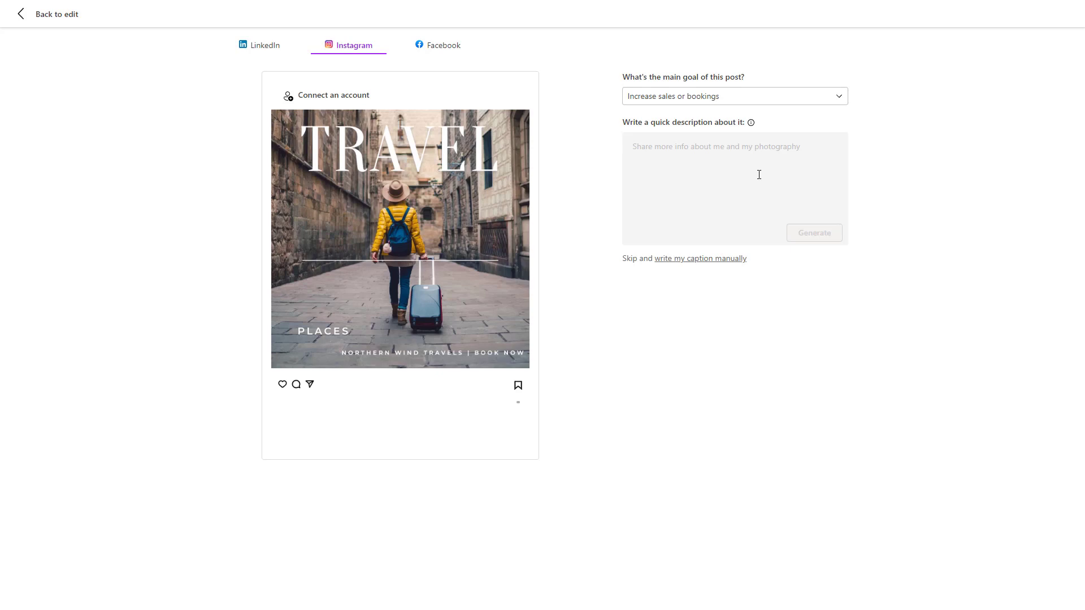
pyautogui.write('We a')
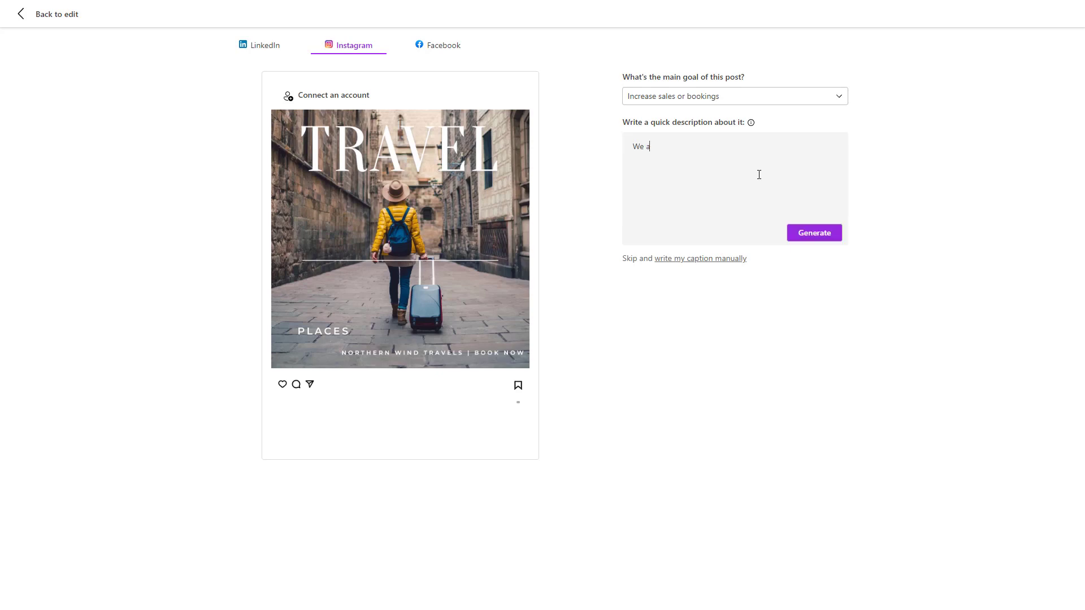
pyautogui.write('re a travel agency and we provide various holid')
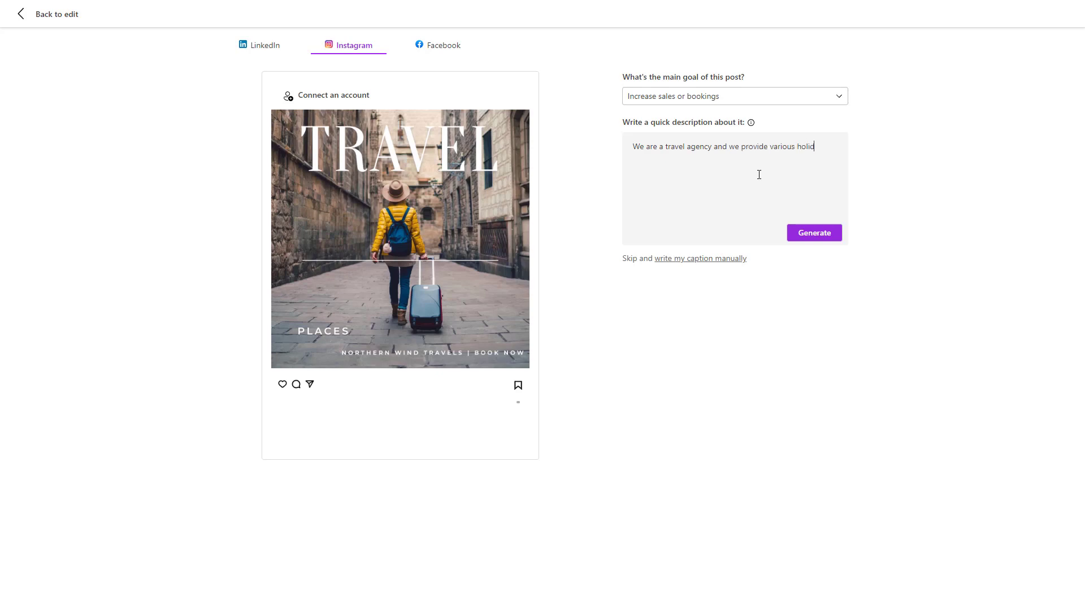
pyautogui.write('ay packages for solo travellers and we want')
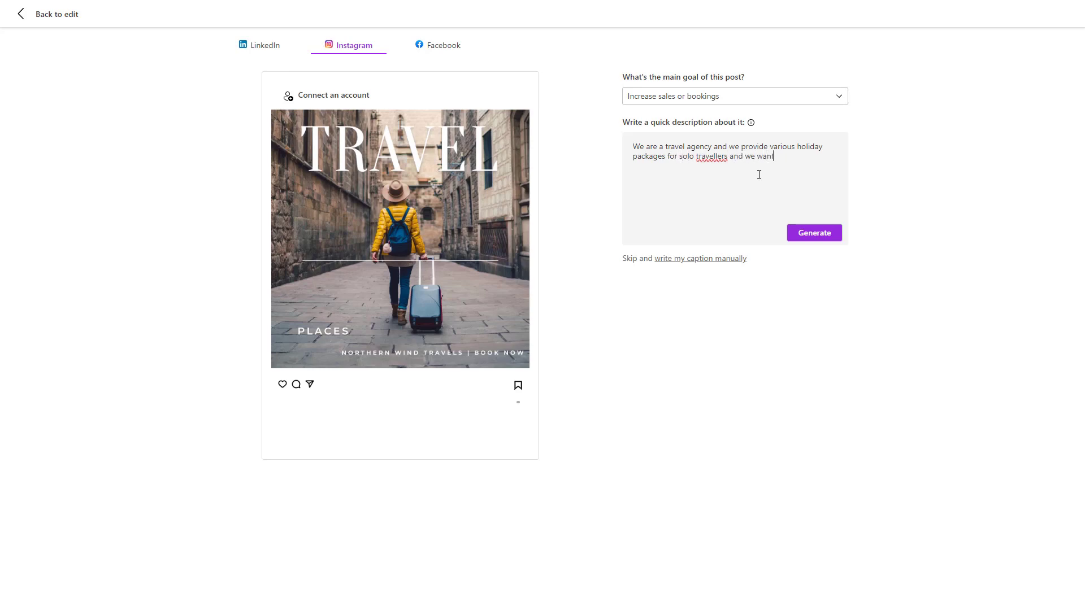
pyautogui.write(' to market it.')
pyautogui.rightClick(707, 156)
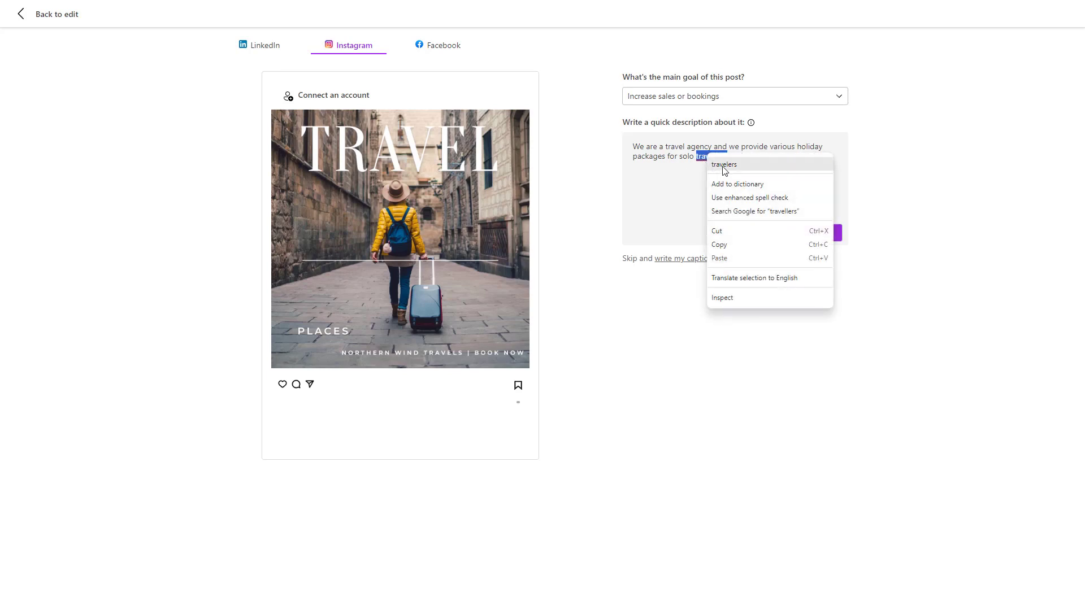
pyautogui.click(729, 162)
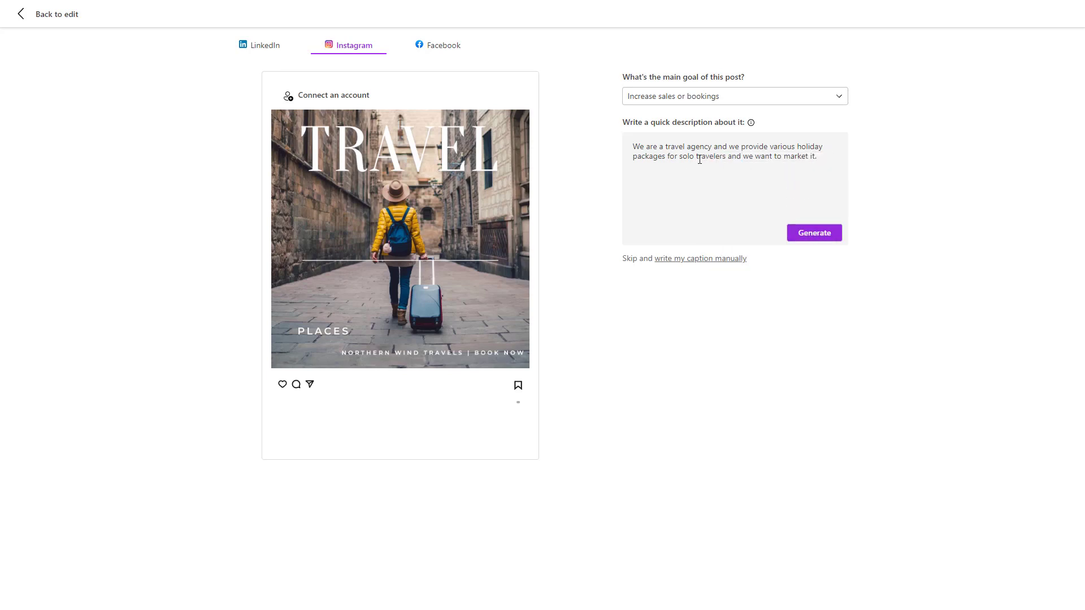
# Generate suggestions and add hashtags #travelmore, #travelingtheworld, #travelgoals, #exploretheworld, #travelgram, #travelpackages and #traveling to the post
pyautogui.click(825, 240)
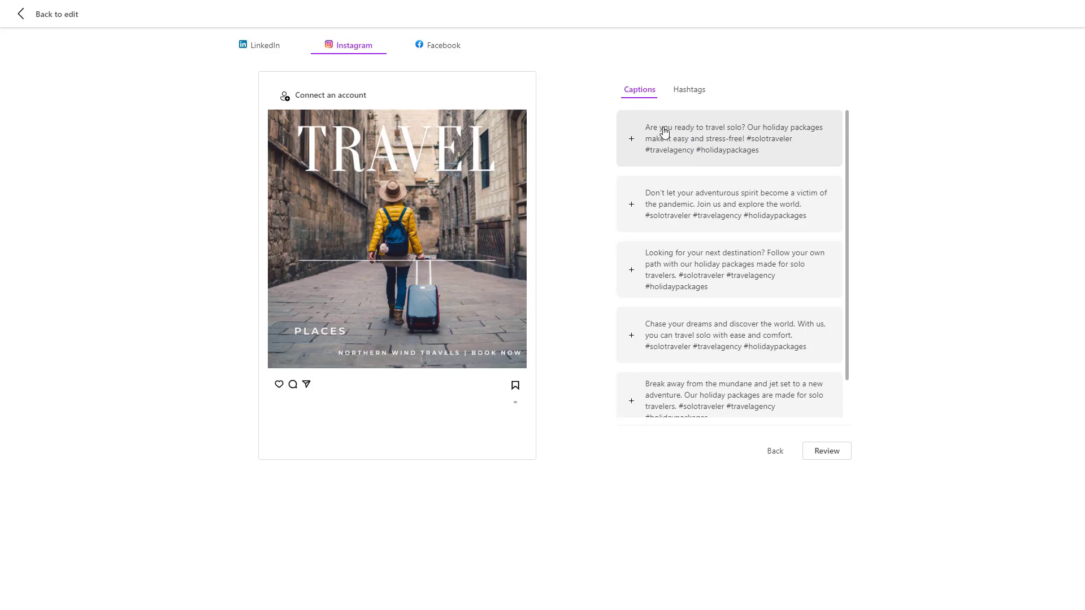
pyautogui.click(692, 91)
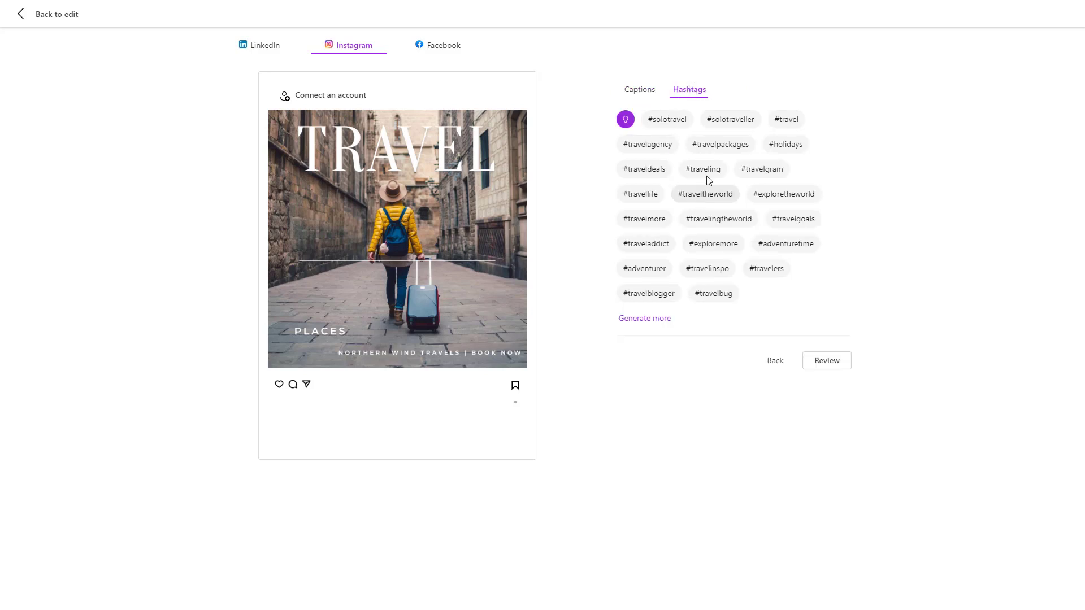
pyautogui.click(652, 220)
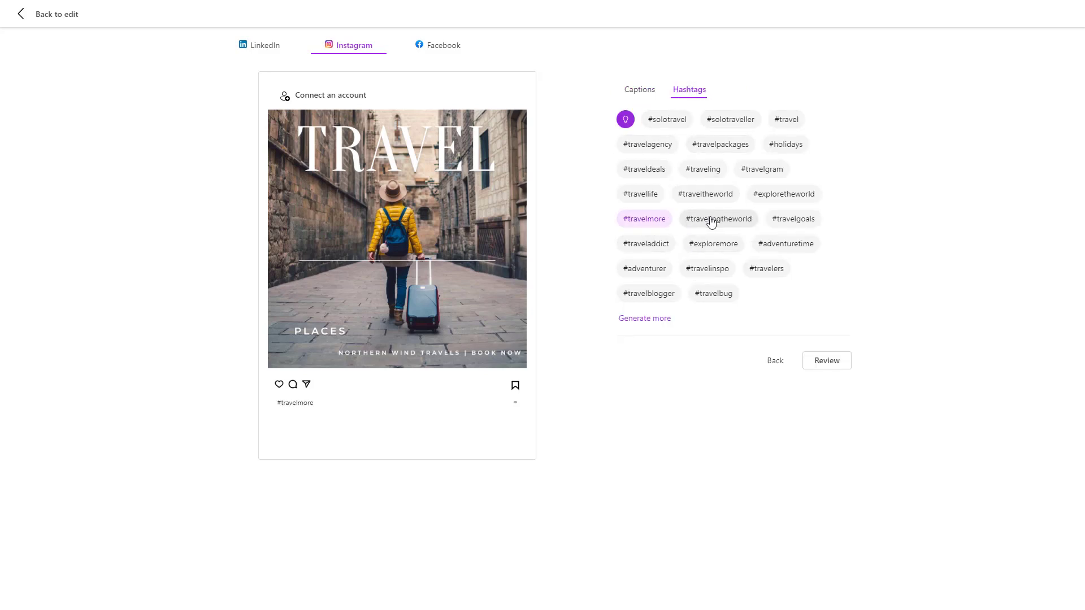
pyautogui.click(711, 220)
pyautogui.click(773, 218)
pyautogui.click(785, 194)
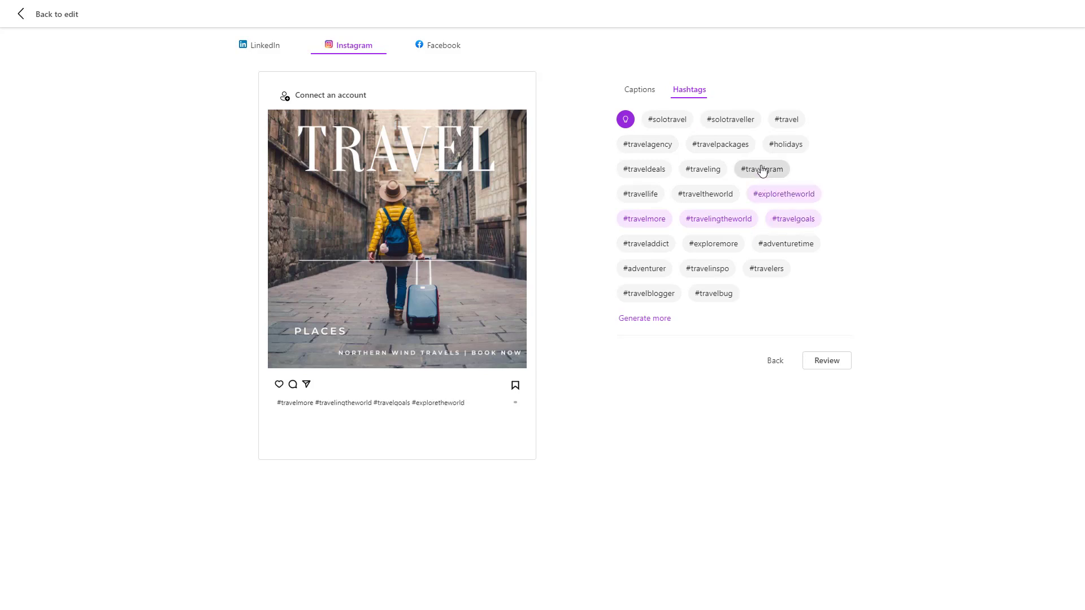
pyautogui.click(763, 169)
pyautogui.click(721, 144)
pyautogui.click(702, 176)
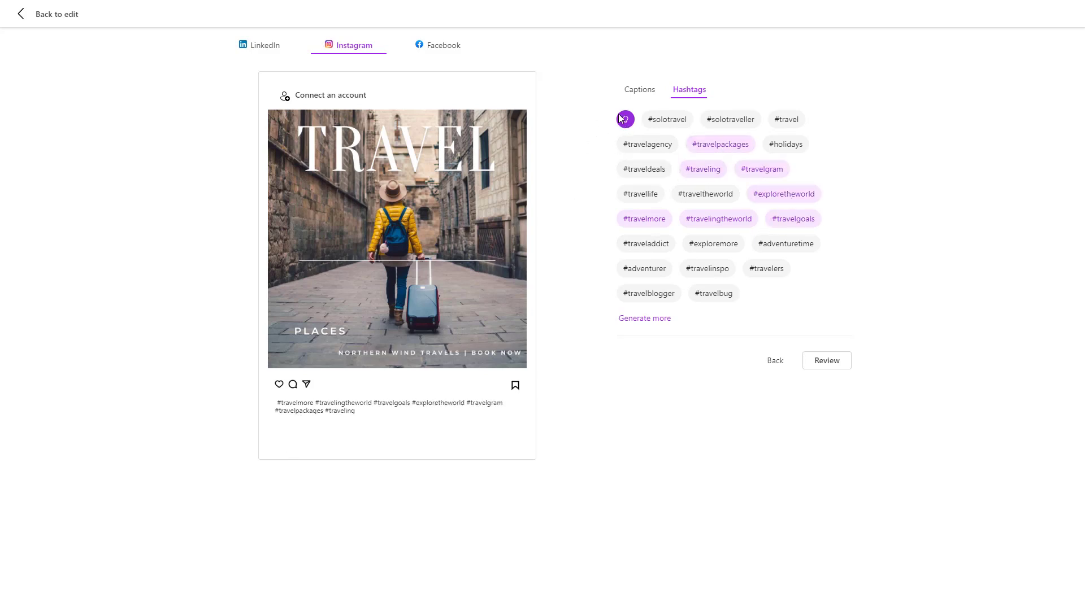
# Browse the caption suggestions and add the "Chase your dreams and discover the world" caption to the post
pyautogui.click(636, 93)
pyautogui.scroll(-1, 726, 213)
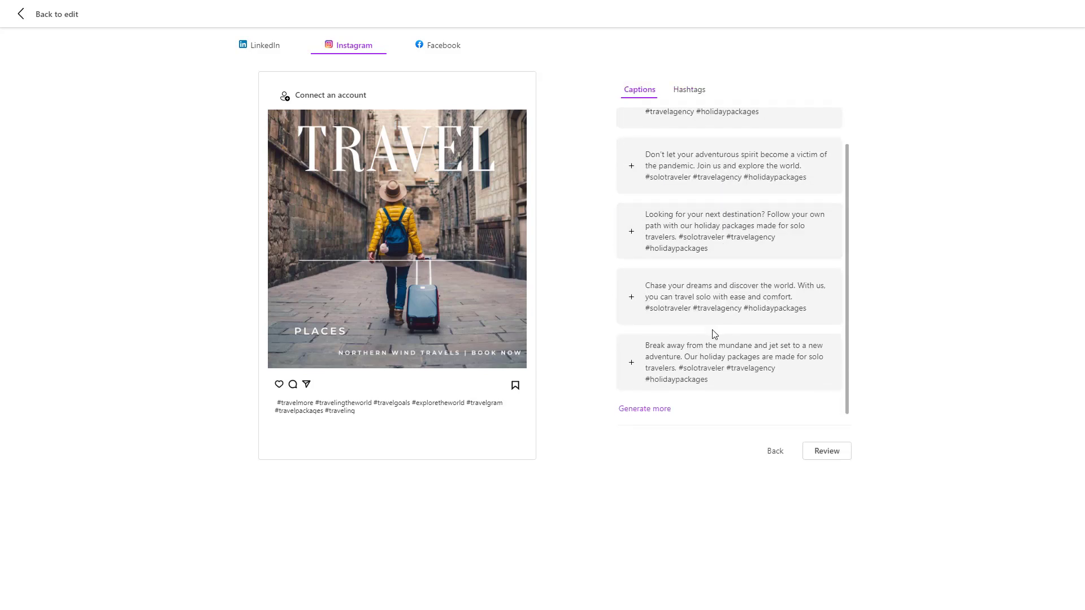
pyautogui.scroll(1, 701, 254)
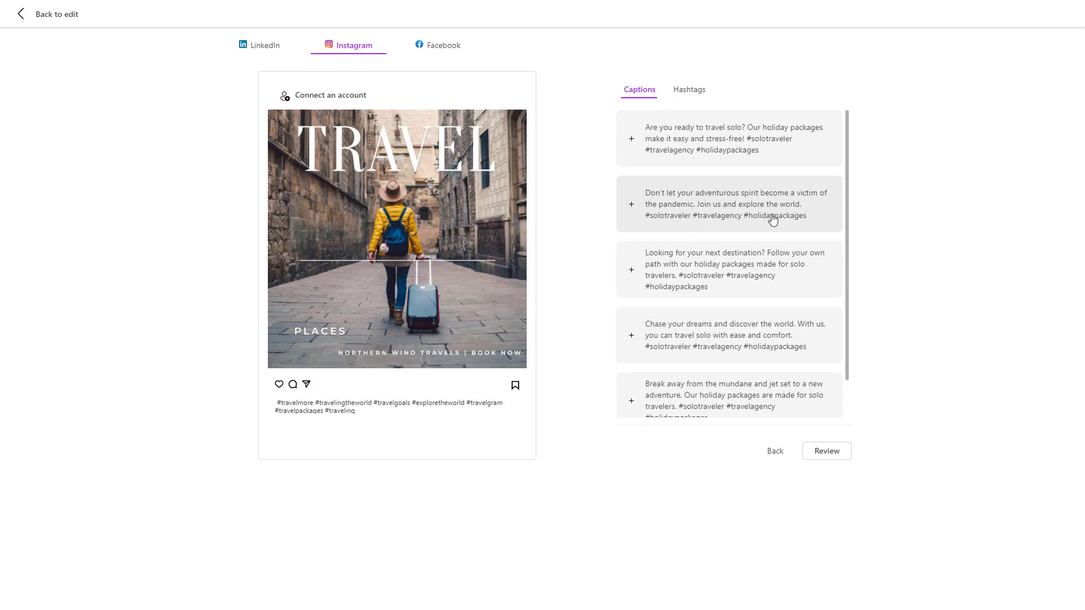
pyautogui.scroll(-2, 769, 218)
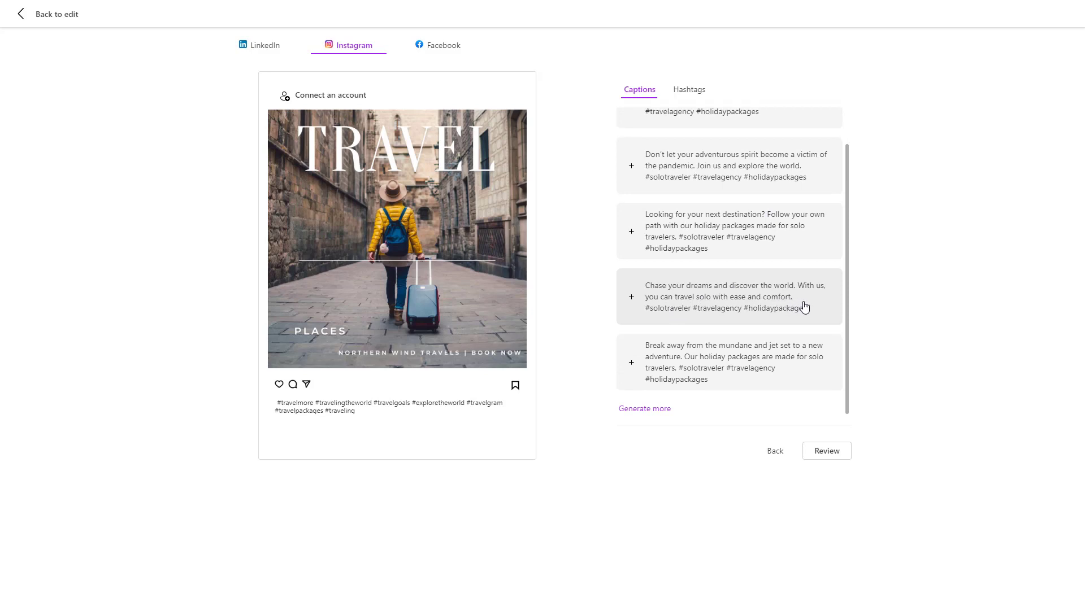
pyautogui.click(753, 309)
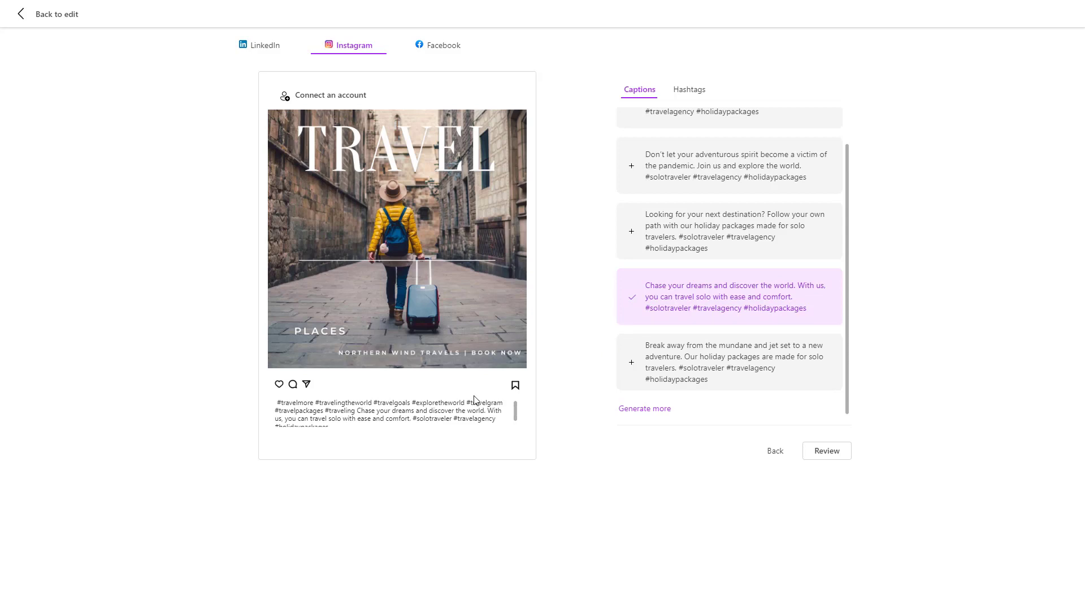
# Generate more caption suggestions and browse through them
pyautogui.scroll(-1, 515, 410)
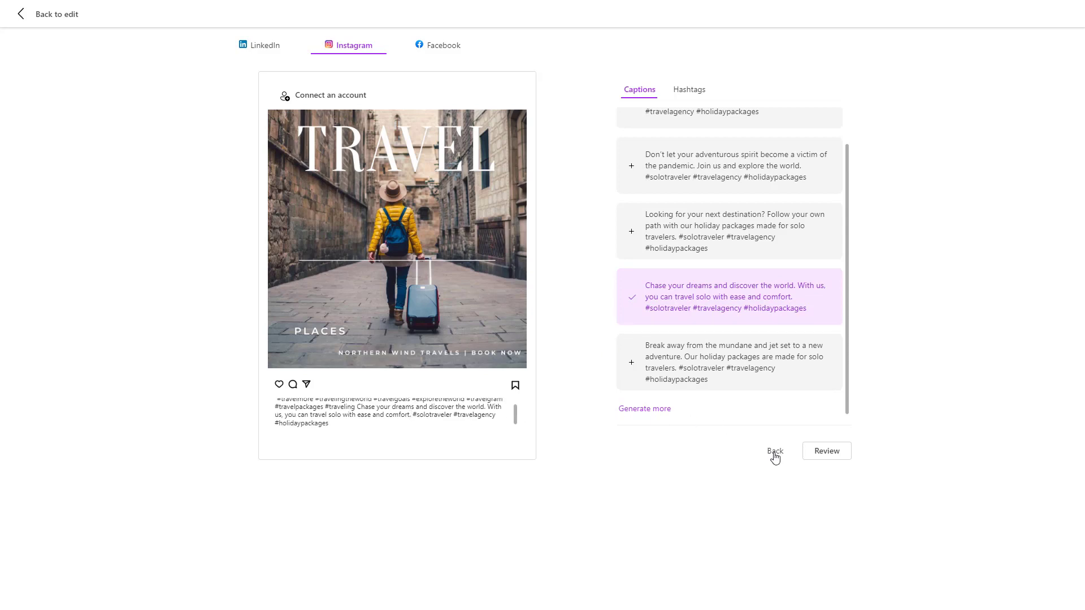
pyautogui.click(652, 415)
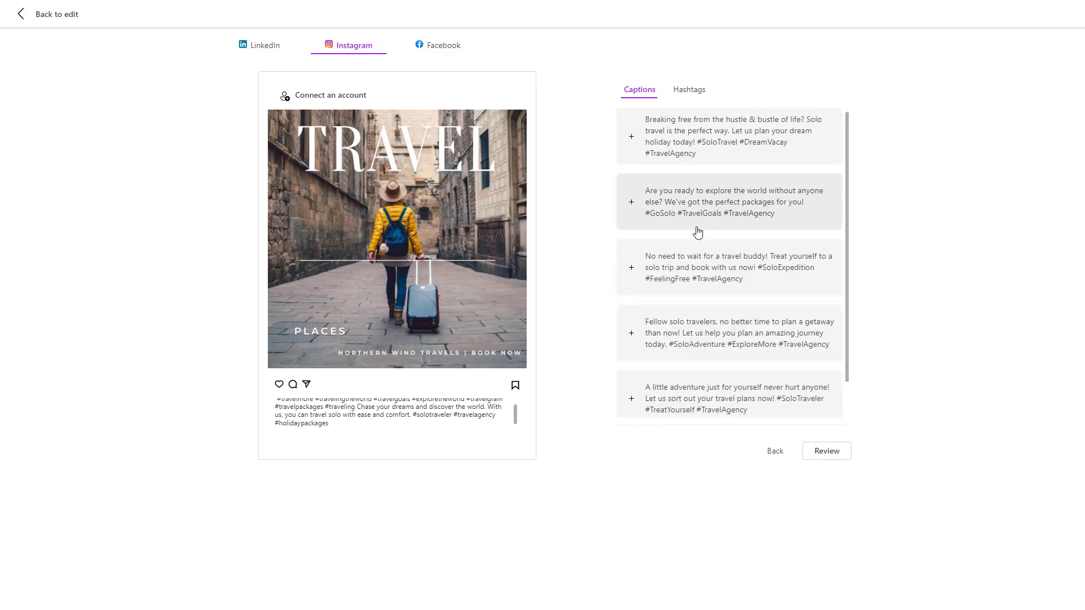
pyautogui.scroll(-1, 695, 252)
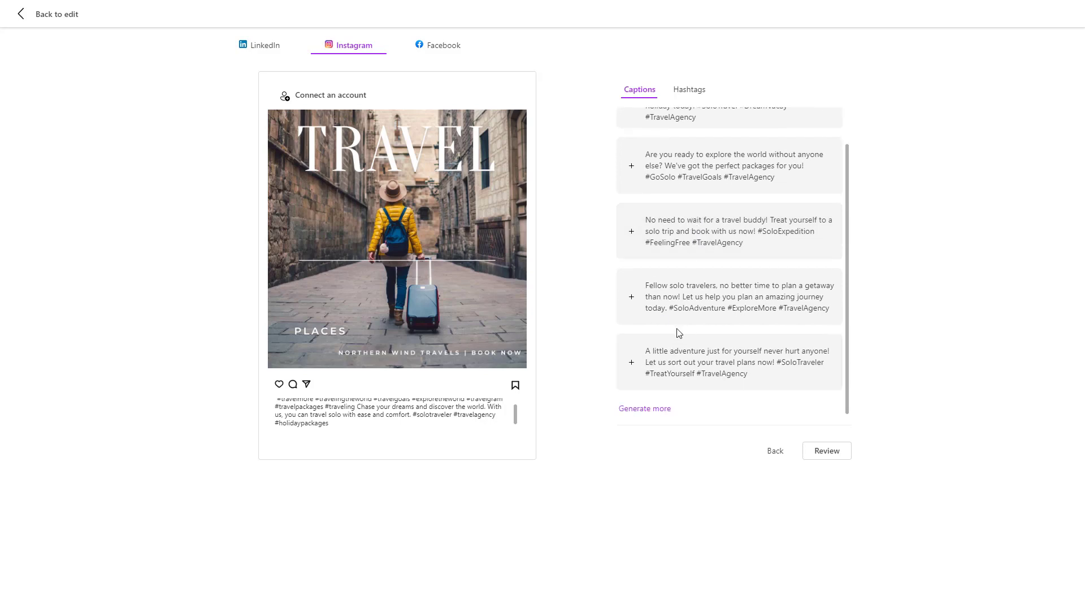
pyautogui.scroll(1, 478, 422)
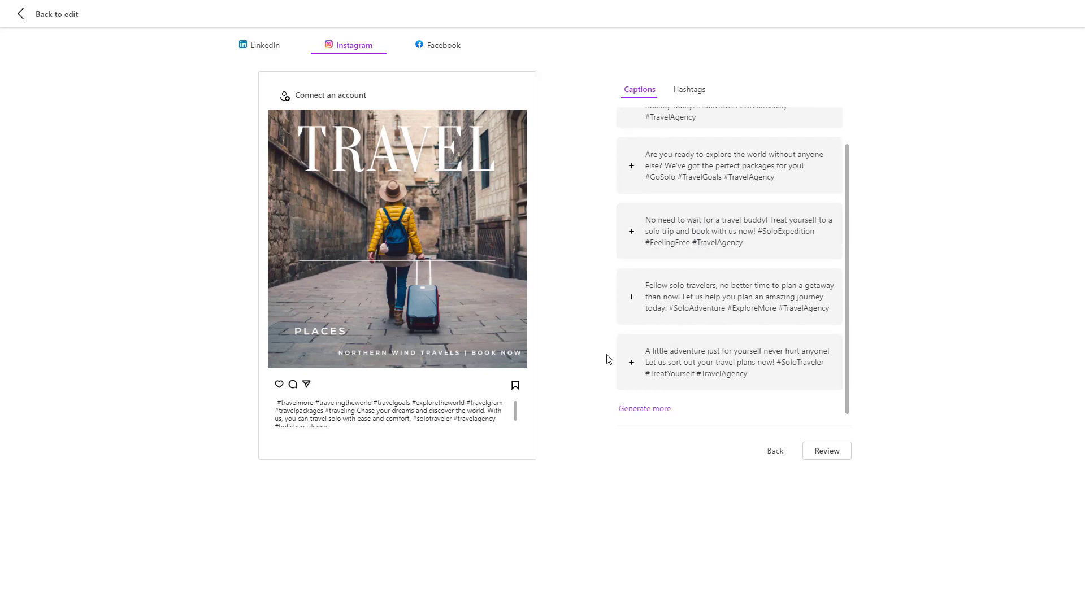
# Switch to writing the caption manually and start the caption sentence on a new paragraph after a blank line
pyautogui.click(771, 456)
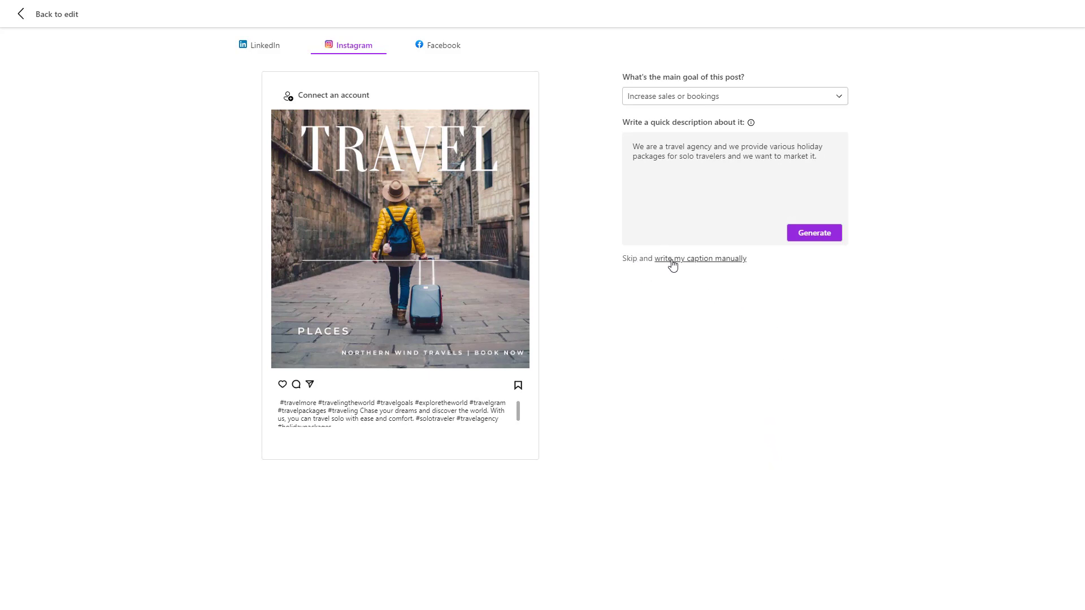
pyautogui.click(690, 259)
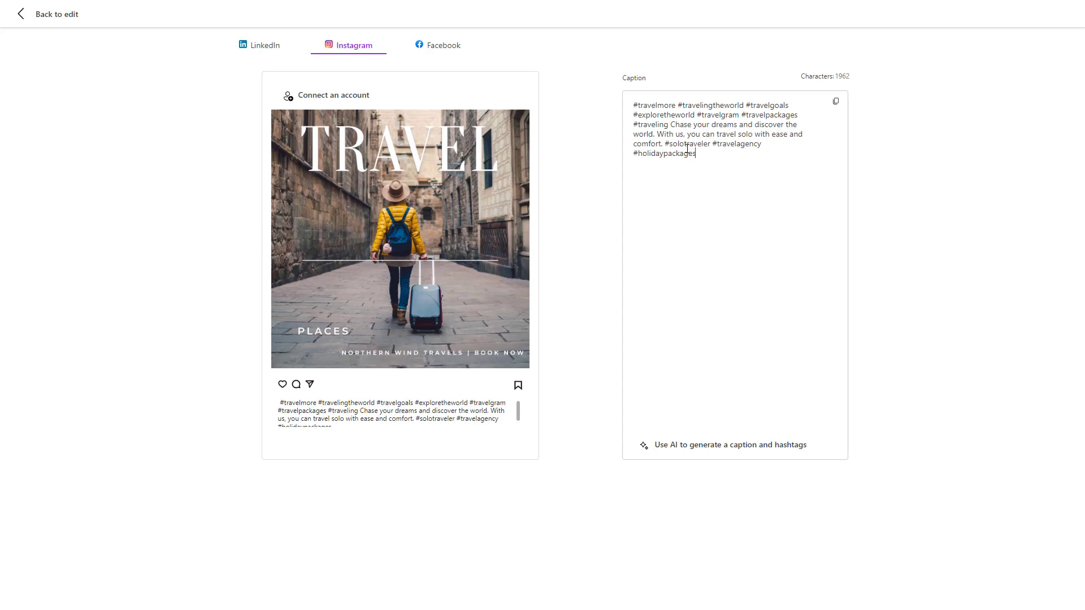
pyautogui.click(669, 125)
pyautogui.press('Return')
pyautogui.press('Return')
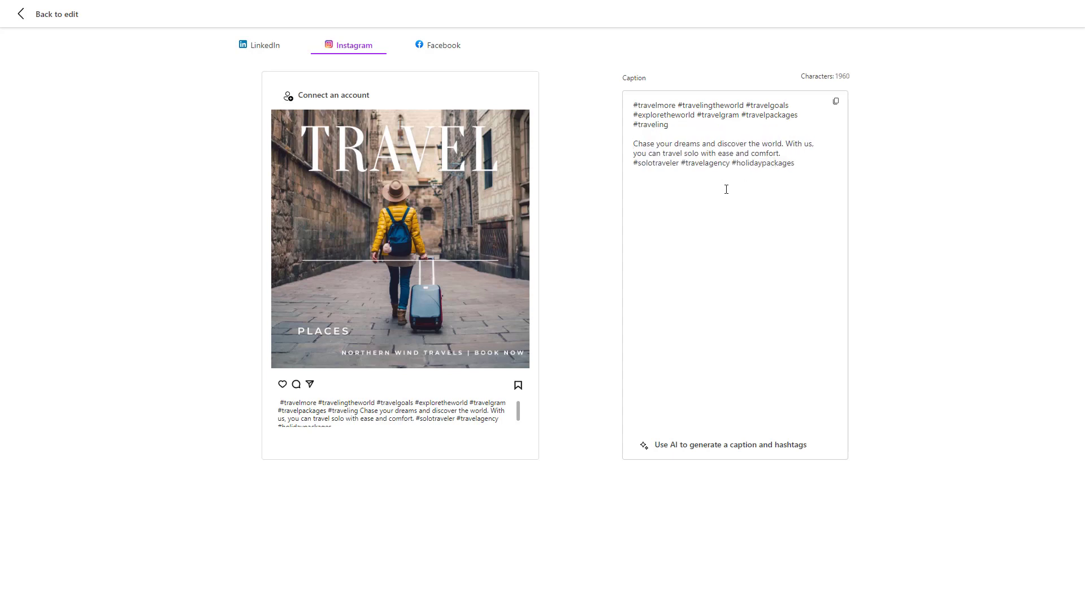
# Move the block of added hashtags from the start of the caption to below the caption text
pyautogui.moveTo(660, 115); pyautogui.dragTo(633, 105)
pyautogui.click(693, 122)
pyautogui.hotkey('ctrl', 'x')
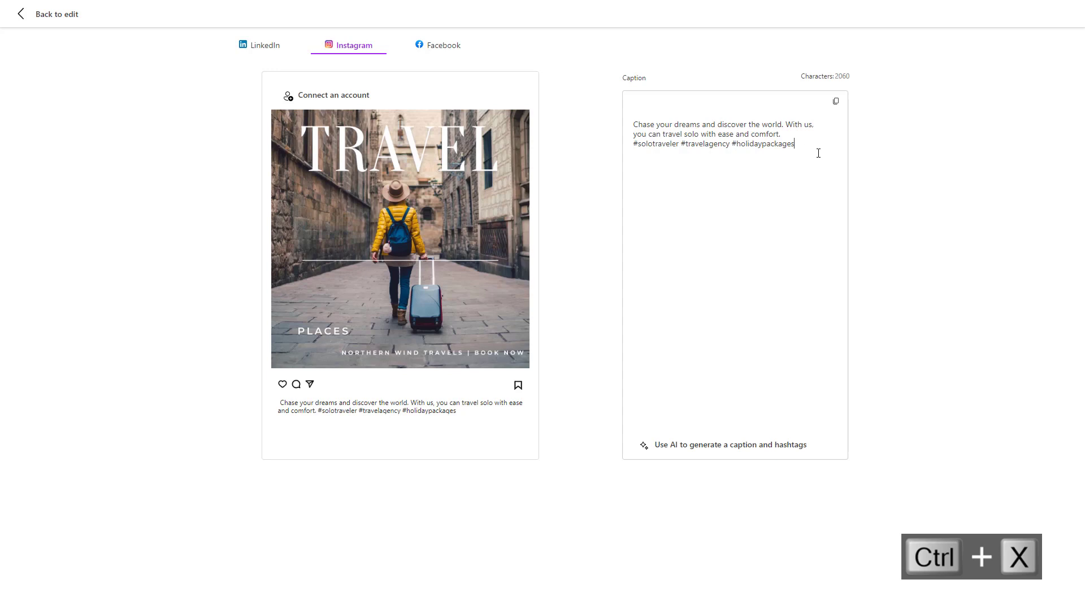
pyautogui.hotkey('ctrl', 'v')
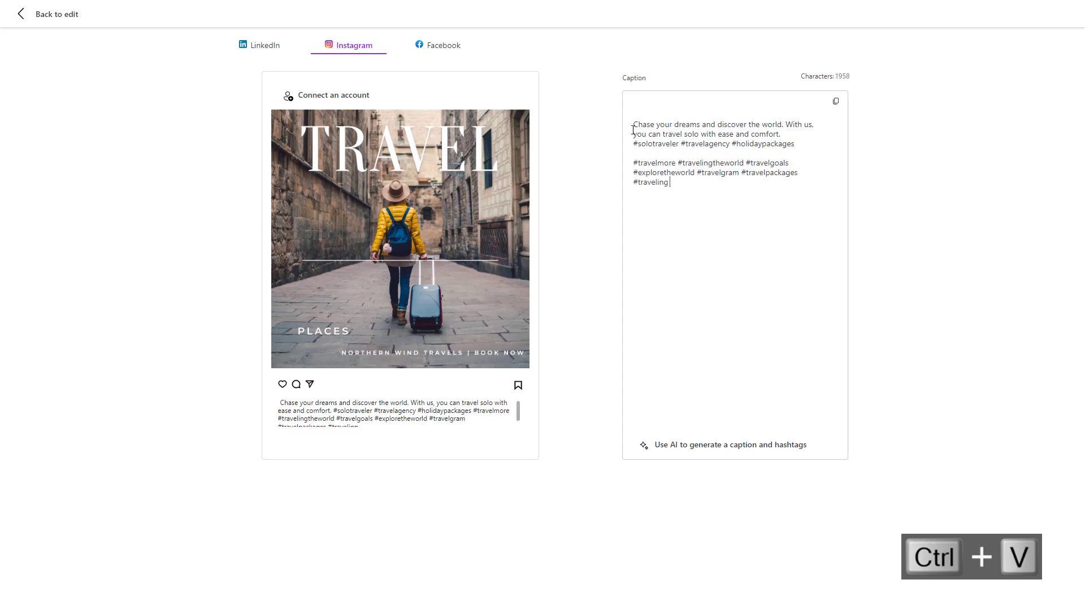
pyautogui.press('BackSpace')
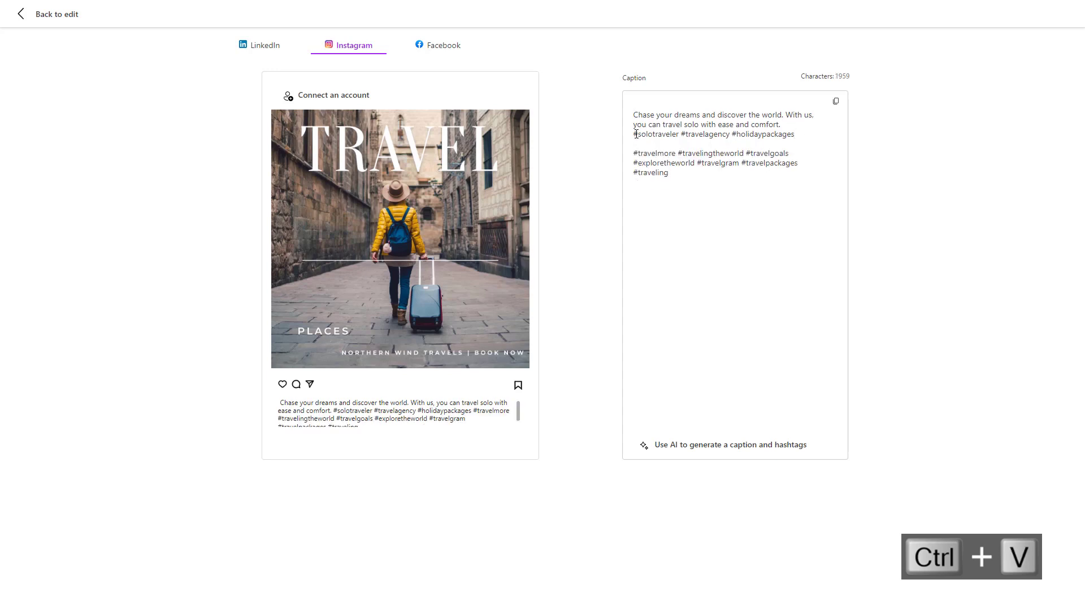
# Put all hashtags together in one paragraph separated from the caption sentence by a blank line
pyautogui.click(835, 103)
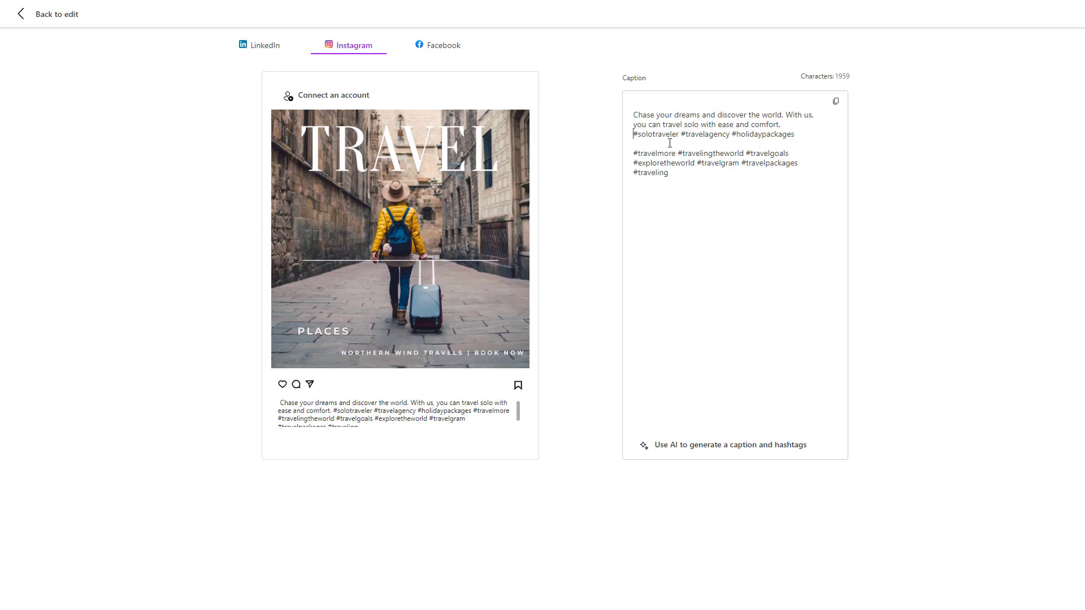
pyautogui.press('Return')
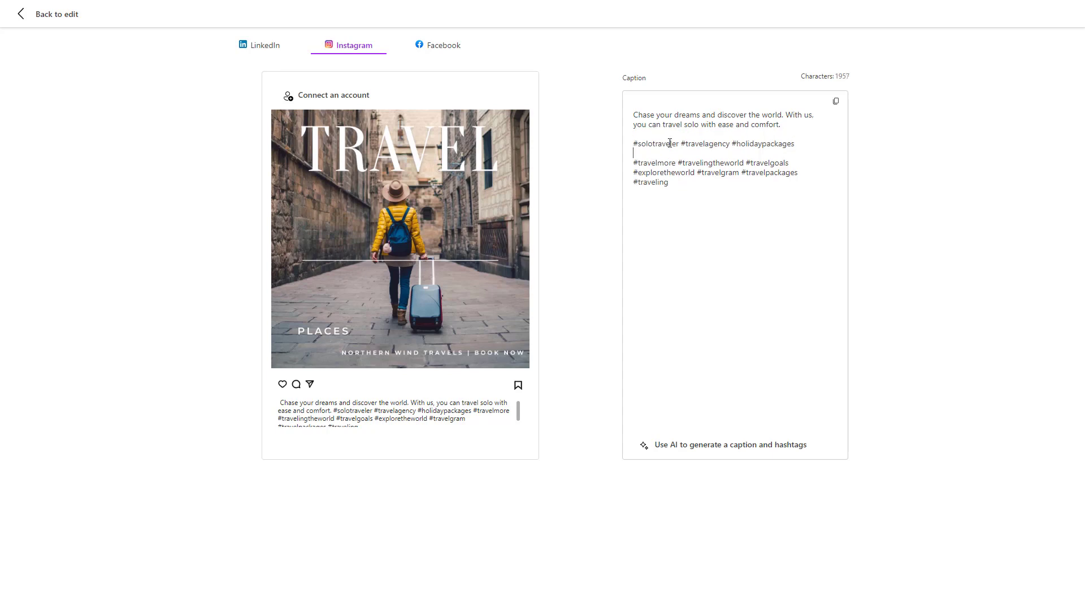
pyautogui.press('BackSpace')
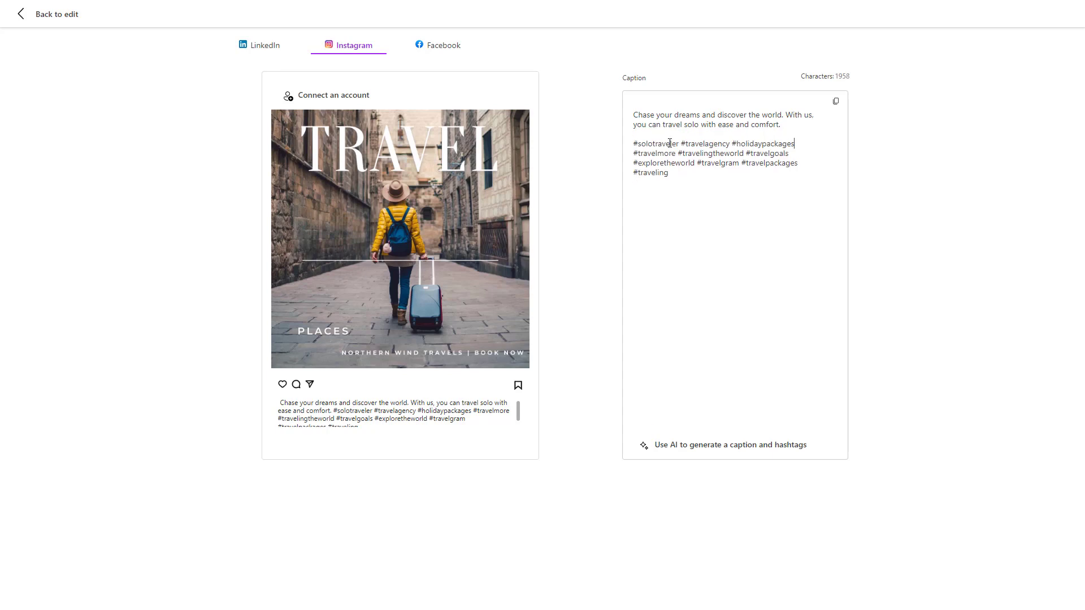